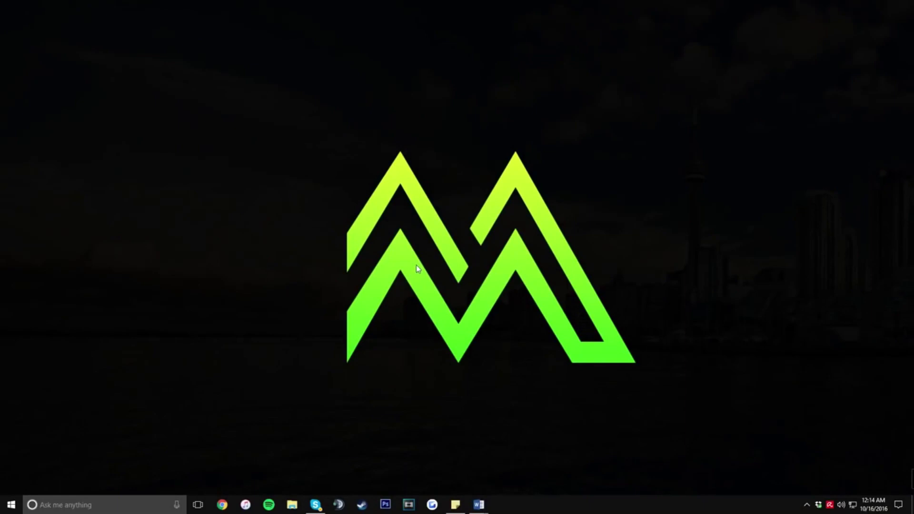
# - Open the properties of Local Disk (C:) from This PC in File Explorer
pyautogui.click(293, 502)
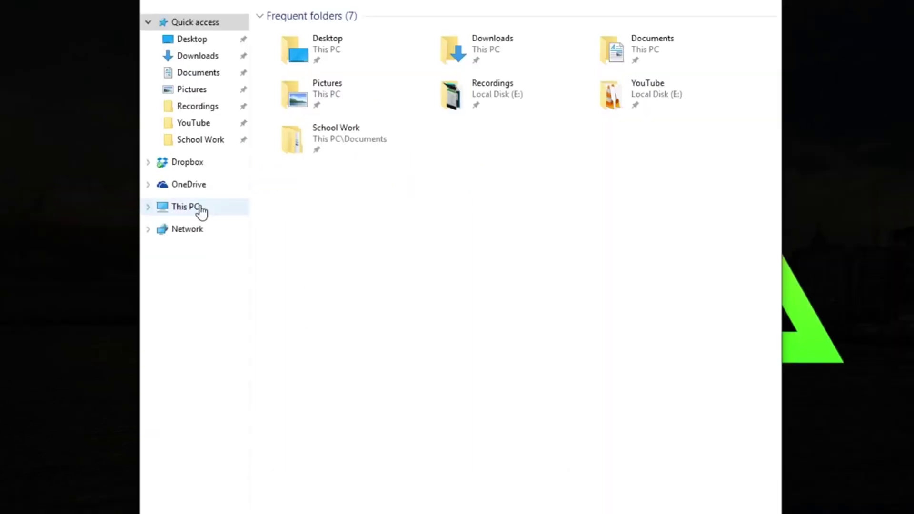
pyautogui.click(202, 212)
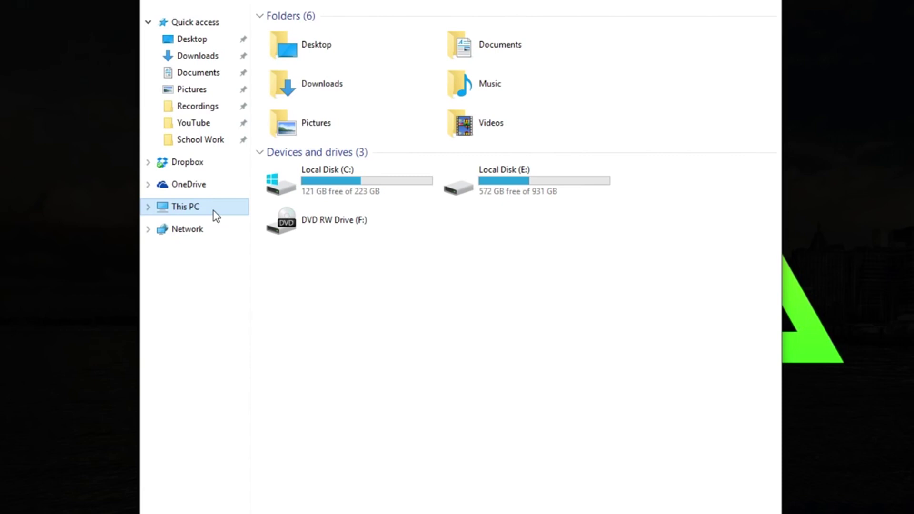
pyautogui.rightClick(349, 179)
pyautogui.click(313, 277)
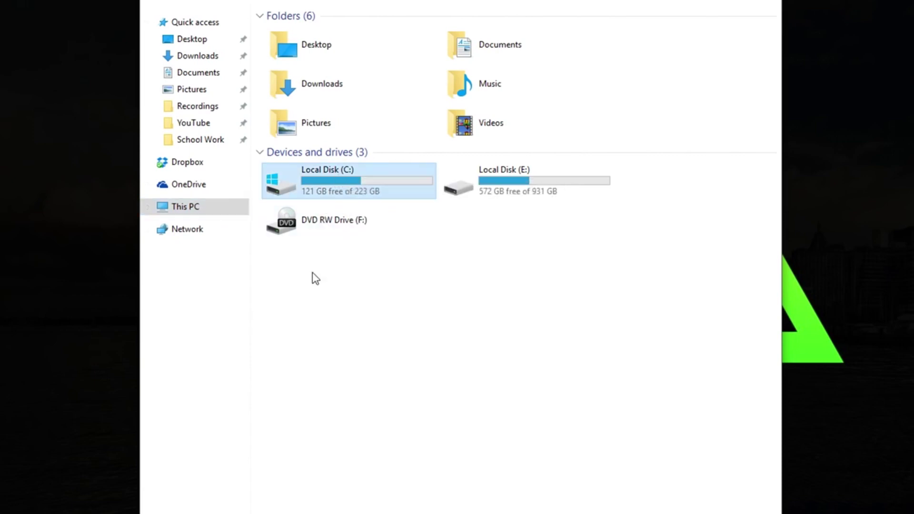
pyautogui.rightClick(359, 170)
pyautogui.click(420, 465)
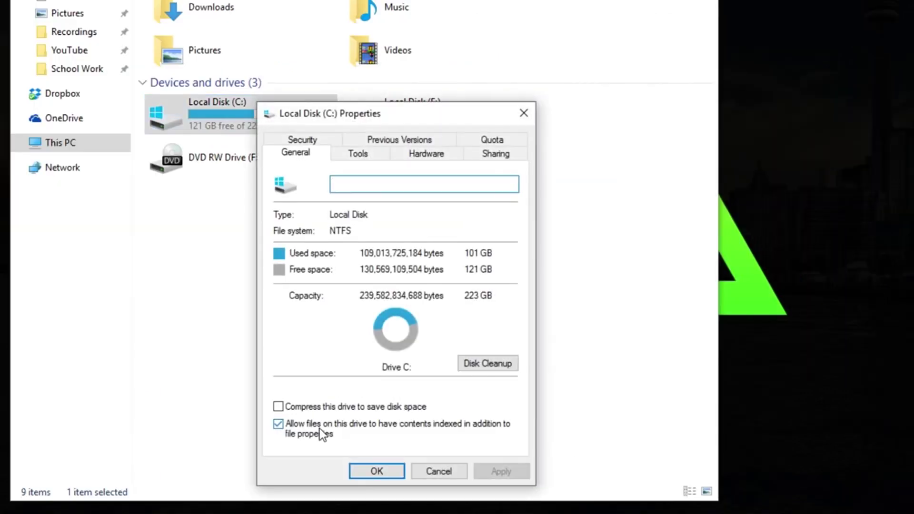
# - Run Disk Cleanup on drive C: with all listed file categories selected and permanently delete those files
pyautogui.click(489, 358)
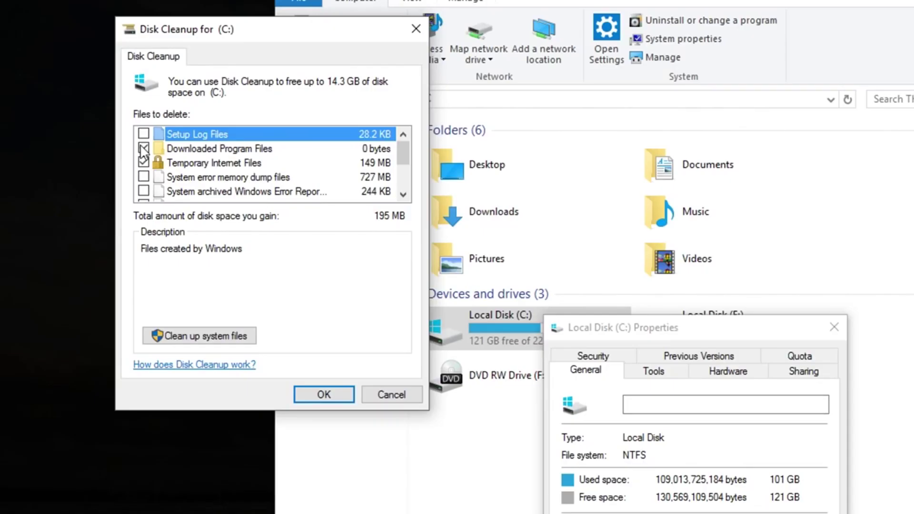
pyautogui.click(81, 128)
pyautogui.click(144, 176)
pyautogui.click(143, 191)
pyautogui.scroll(-2, 149, 146)
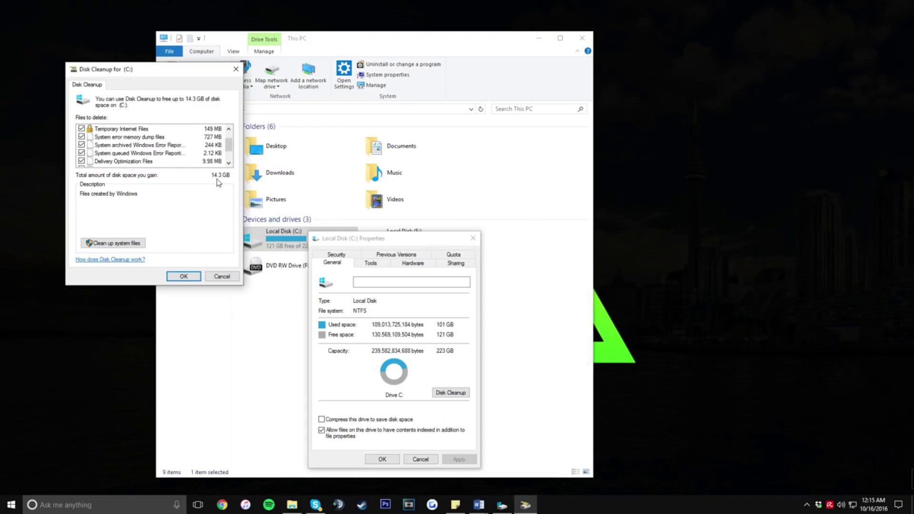
pyautogui.click(186, 277)
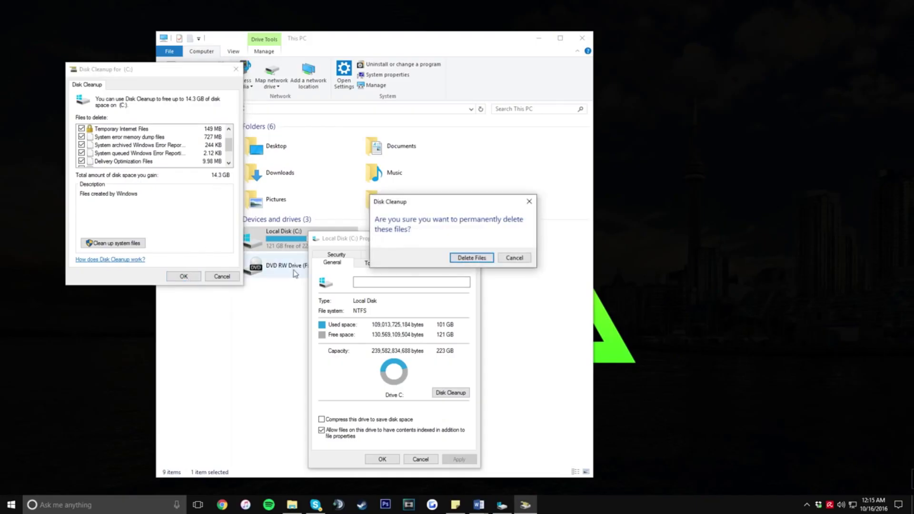
pyautogui.click(468, 259)
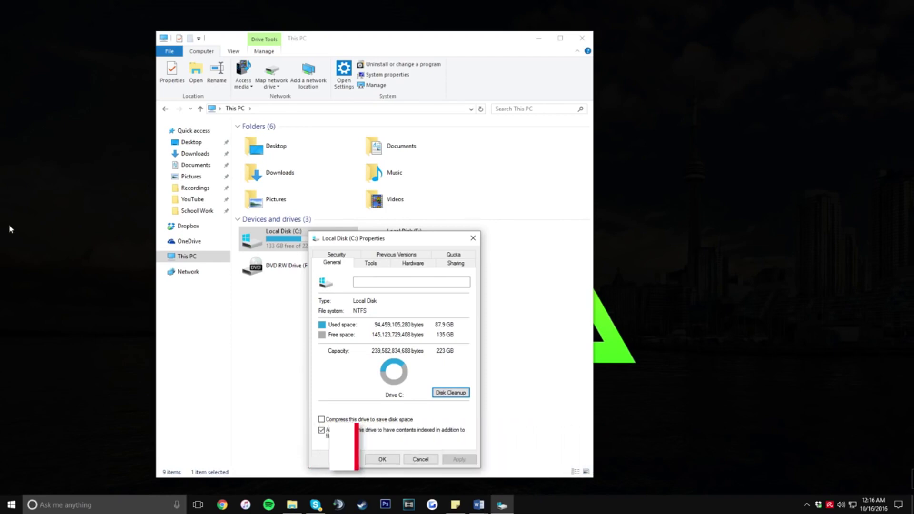
# - Run an error-checking scan on drive C: and close the scan report
pyautogui.click(371, 264)
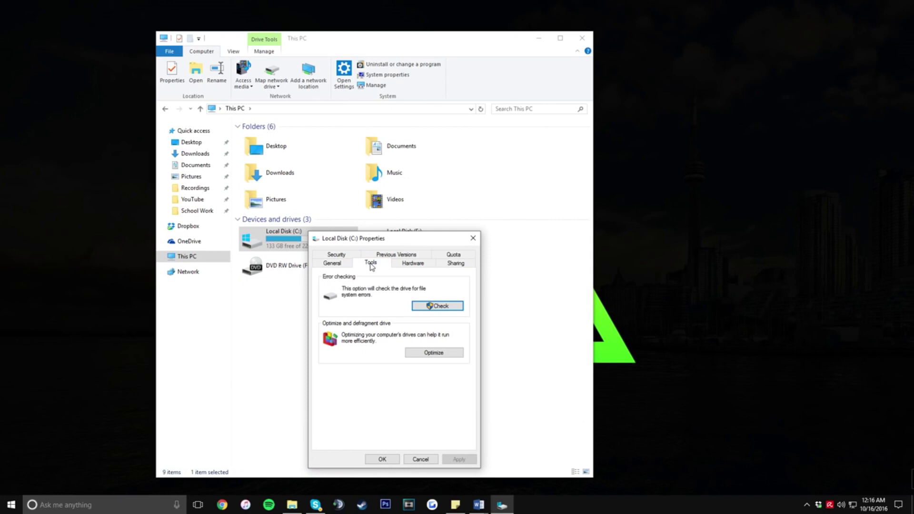
pyautogui.click(434, 306)
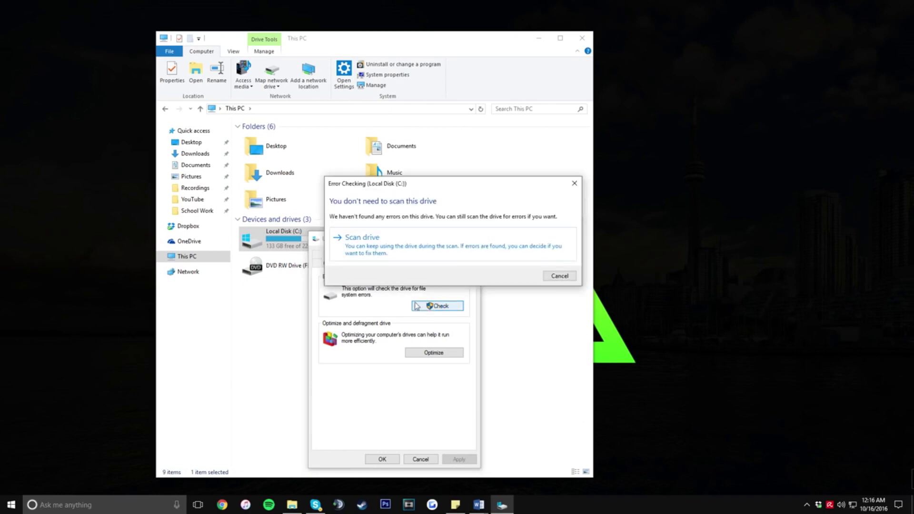
pyautogui.click(383, 254)
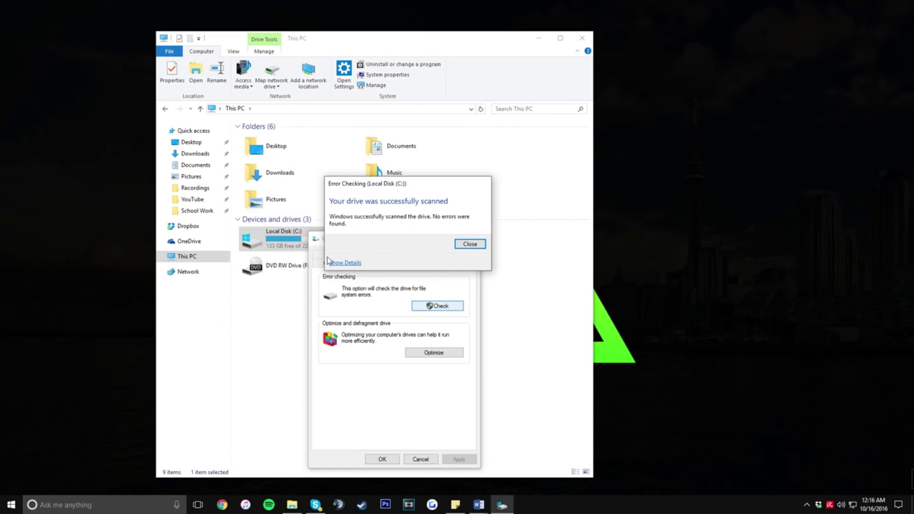
pyautogui.click(469, 244)
# - Examine each drive's media type, last run and optimization status in Optimize Drives, and close the drive properties
pyautogui.moveTo(395, 245); pyautogui.dragTo(410, 214)
pyautogui.click(449, 320)
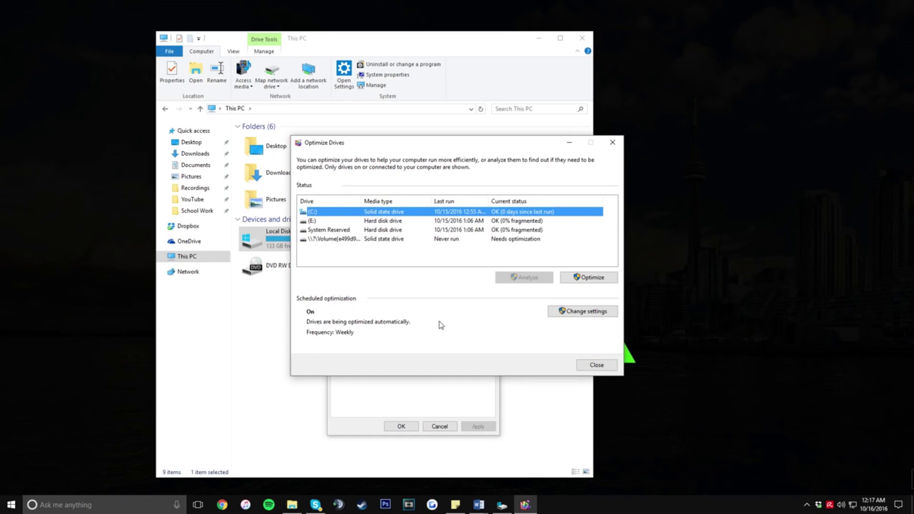
pyautogui.hotkey('alt', 'Tab')
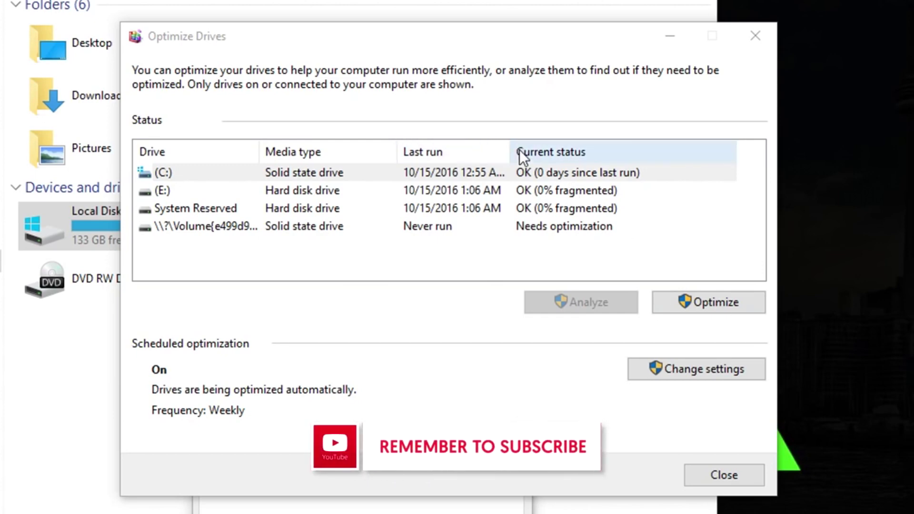
pyautogui.moveTo(510, 151); pyautogui.dragTo(592, 152)
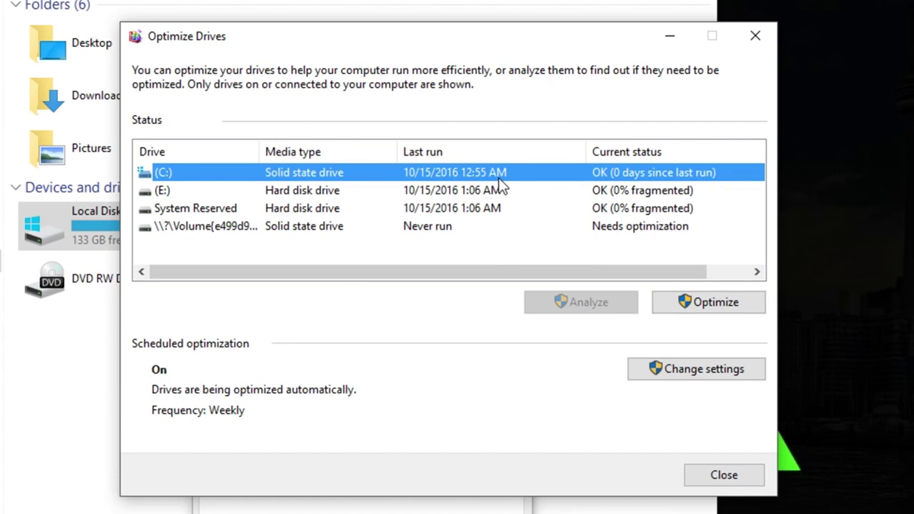
pyautogui.click(722, 473)
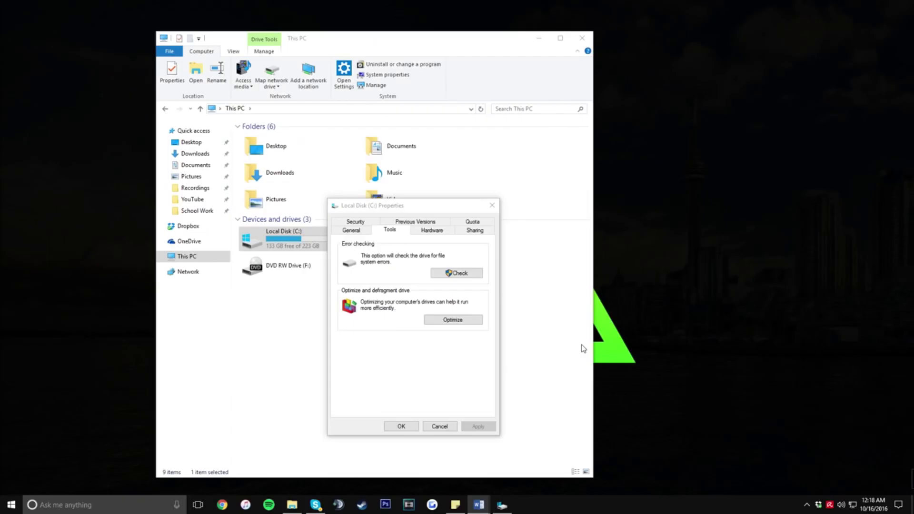
pyautogui.click(401, 426)
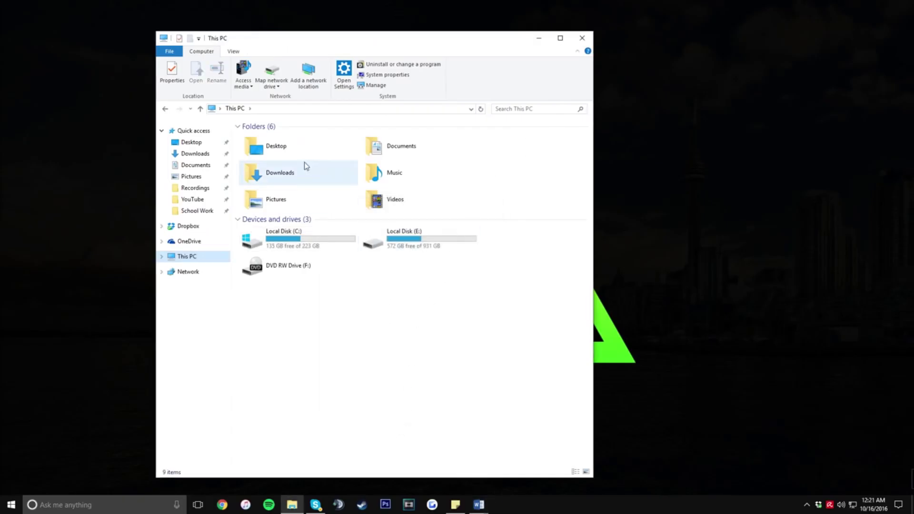
# - Switch to Control Panel from File Explorer, search it for "power" and open Power Options
pyautogui.click(304, 109)
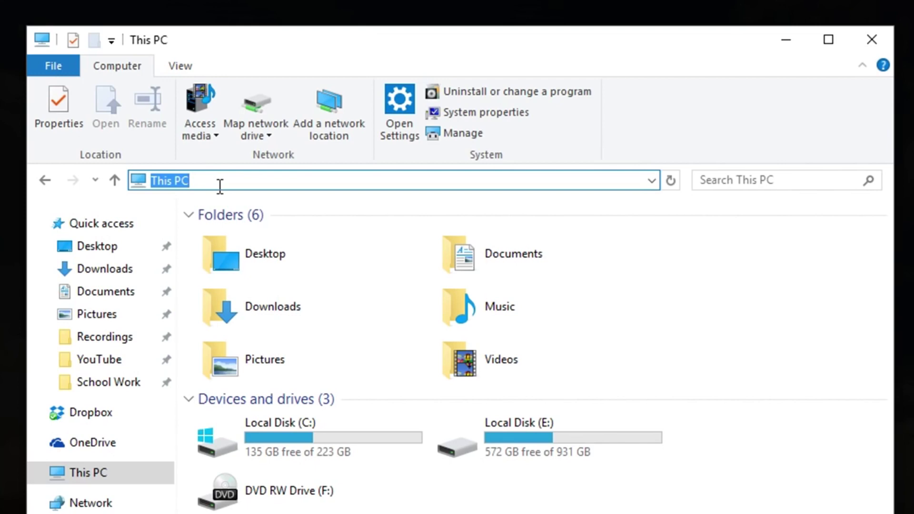
pyautogui.write('control panel')
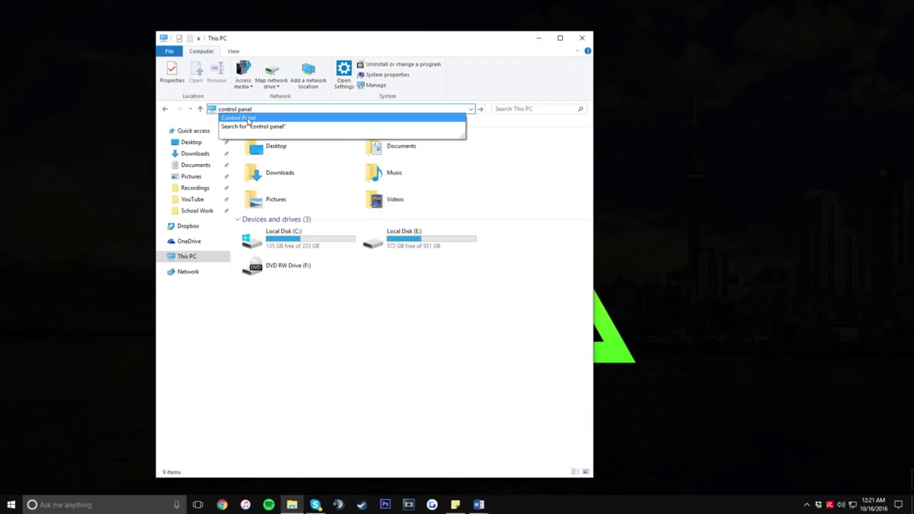
pyautogui.click(208, 197)
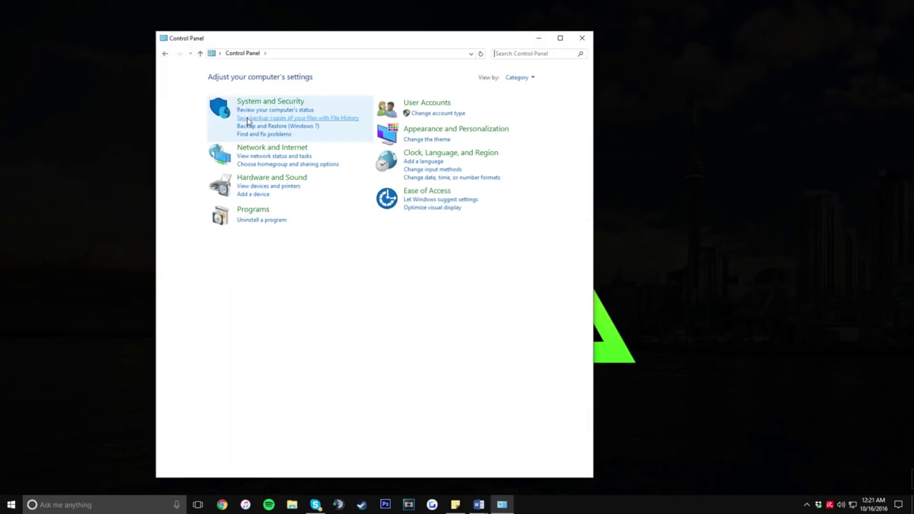
pyautogui.click(514, 53)
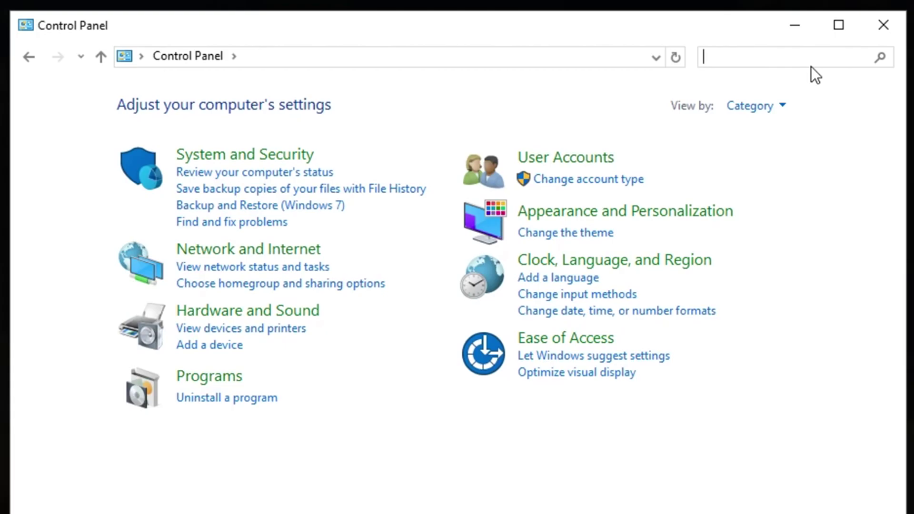
pyautogui.write('power')
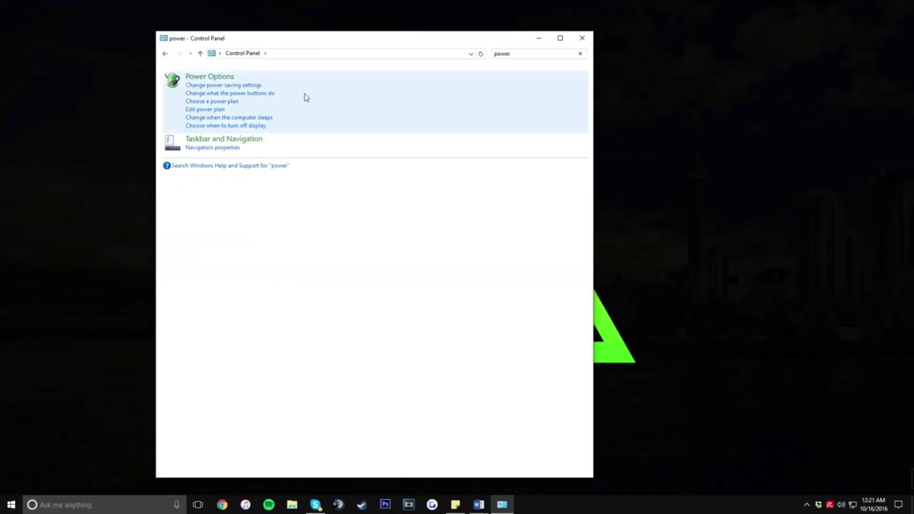
pyautogui.click(222, 77)
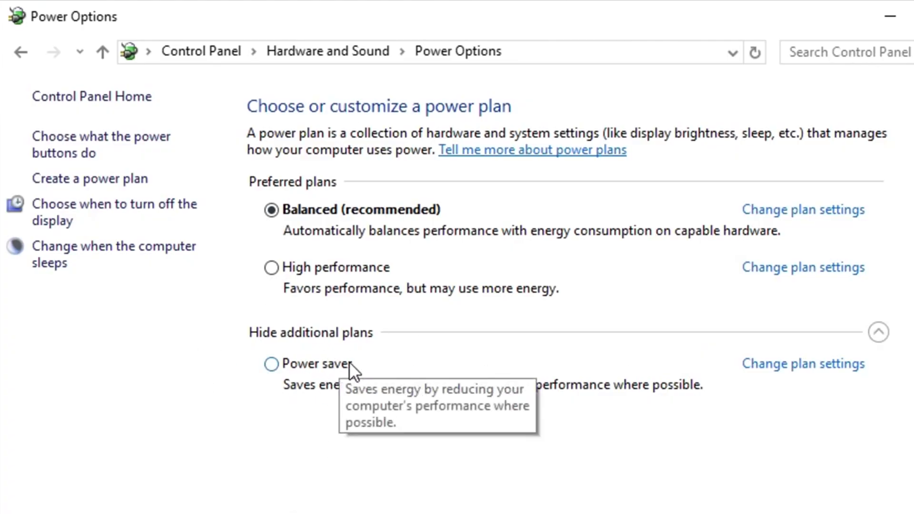
# - Reveal the additional power plans and set the active plan to High performance
pyautogui.click(878, 332)
pyautogui.click(880, 333)
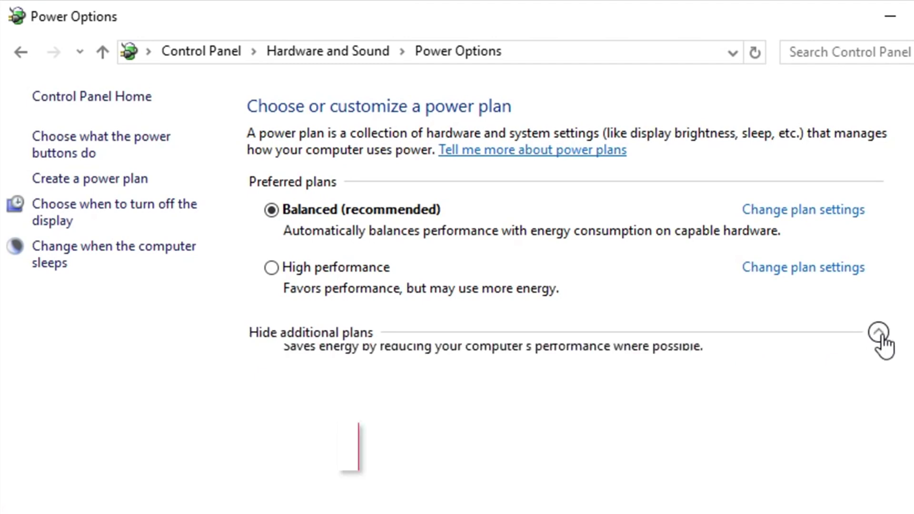
pyautogui.click(880, 333)
pyautogui.click(880, 334)
pyautogui.click(880, 333)
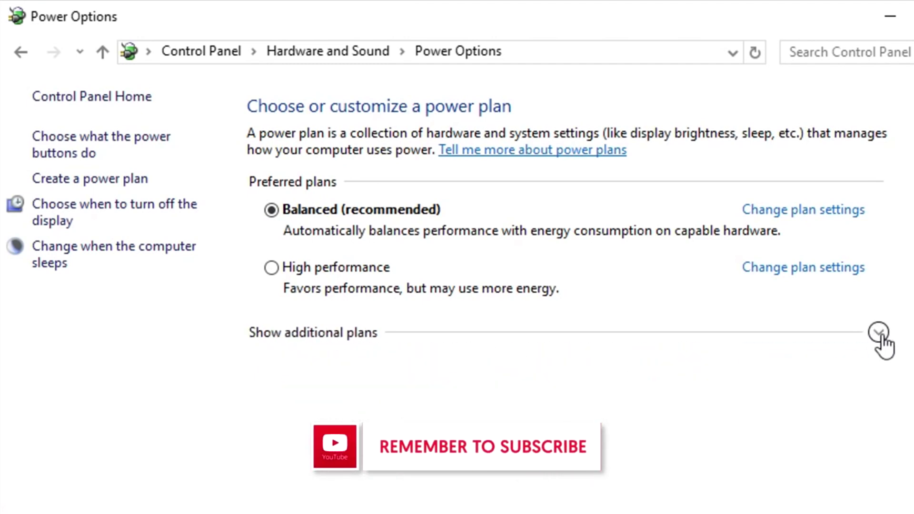
pyautogui.click(880, 334)
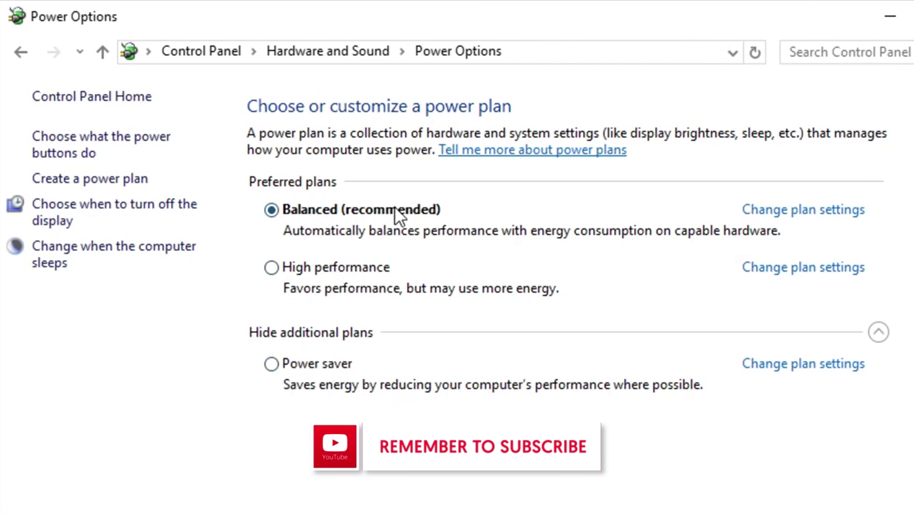
pyautogui.click(269, 274)
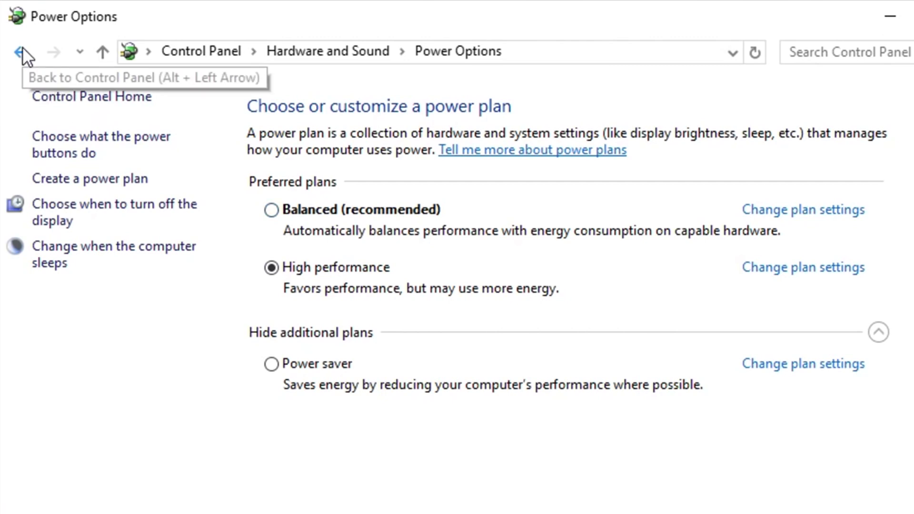
# - Search Control Panel for "advanced" and open the Performance settings in the advanced system settings
pyautogui.click(21, 50)
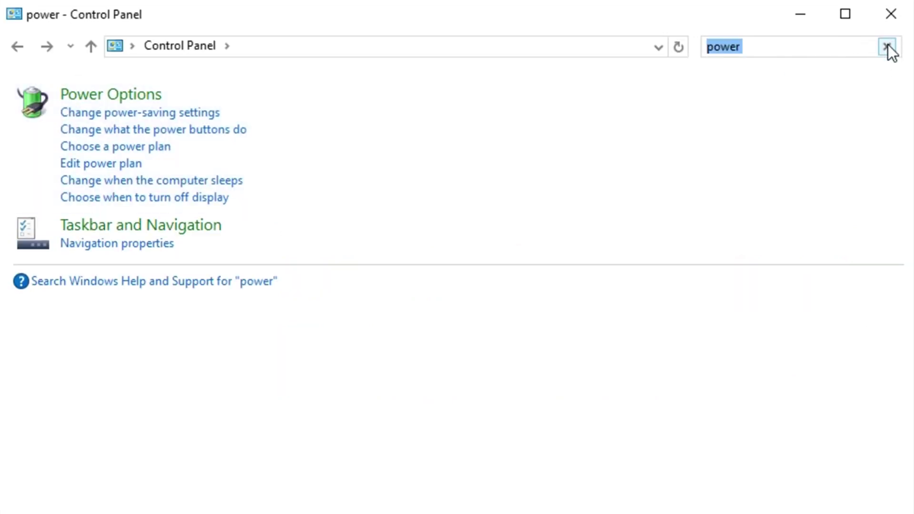
pyautogui.click(887, 47)
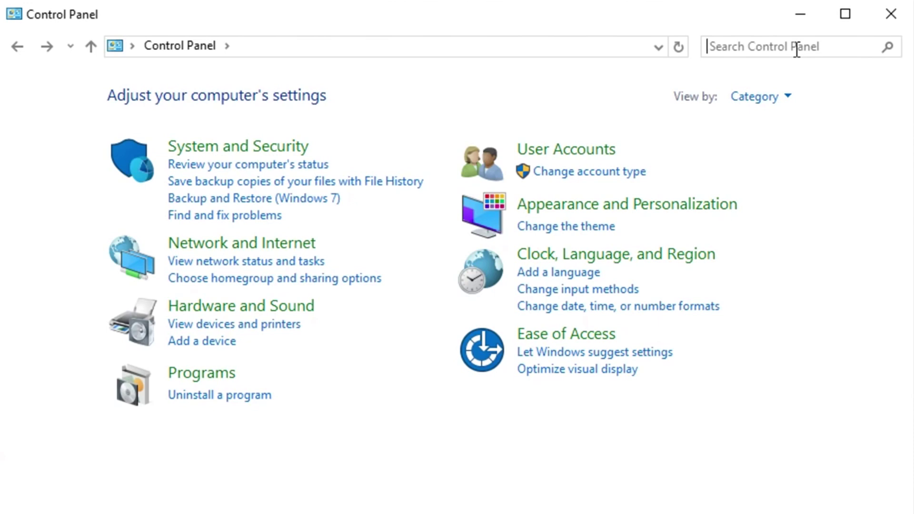
pyautogui.write('advanced')
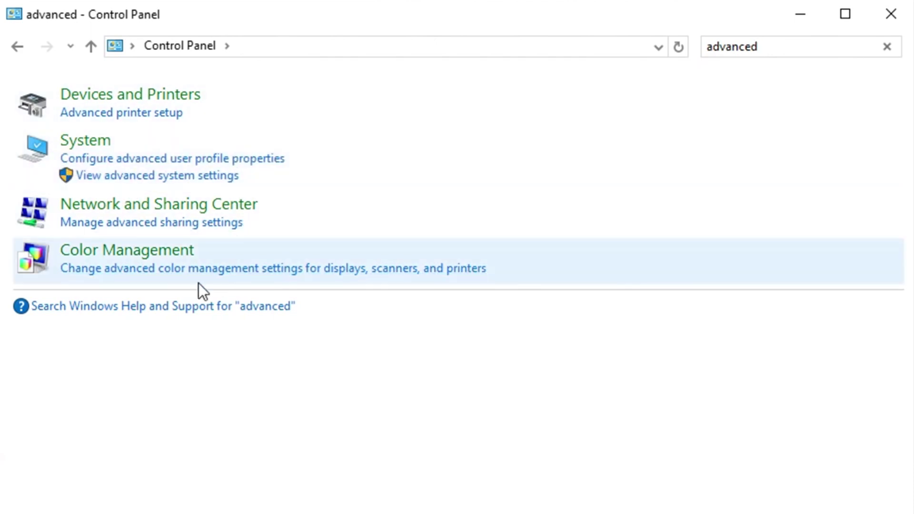
pyautogui.click(151, 176)
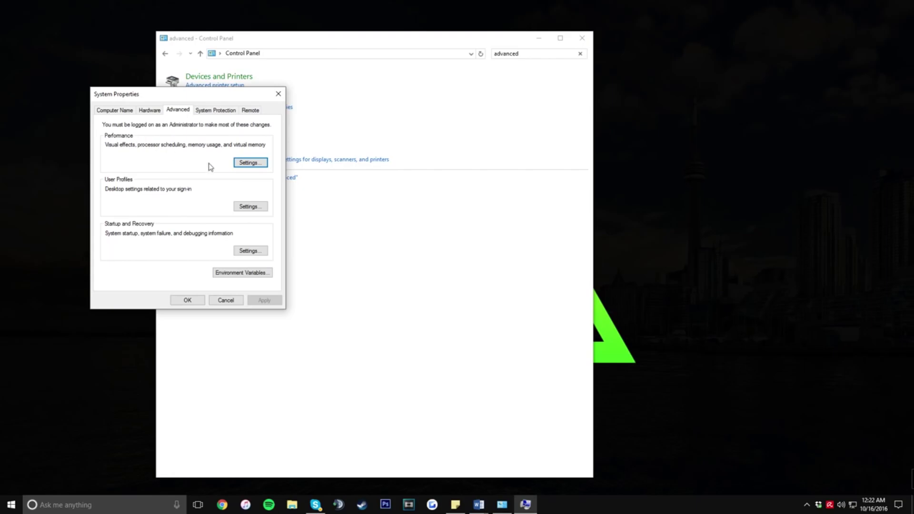
pyautogui.click(251, 163)
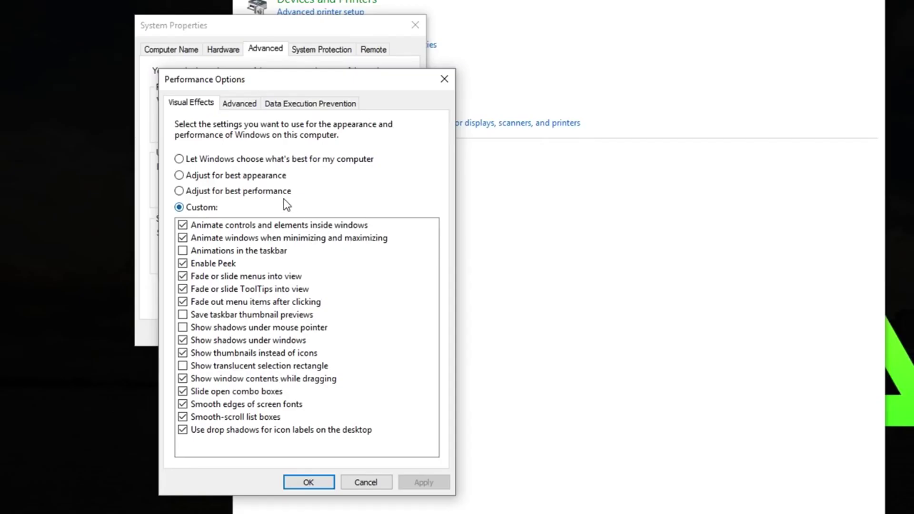
# - Try the "Adjust for best performance" visual effects preset, discard it, and reopen the Performance Options
pyautogui.click(256, 193)
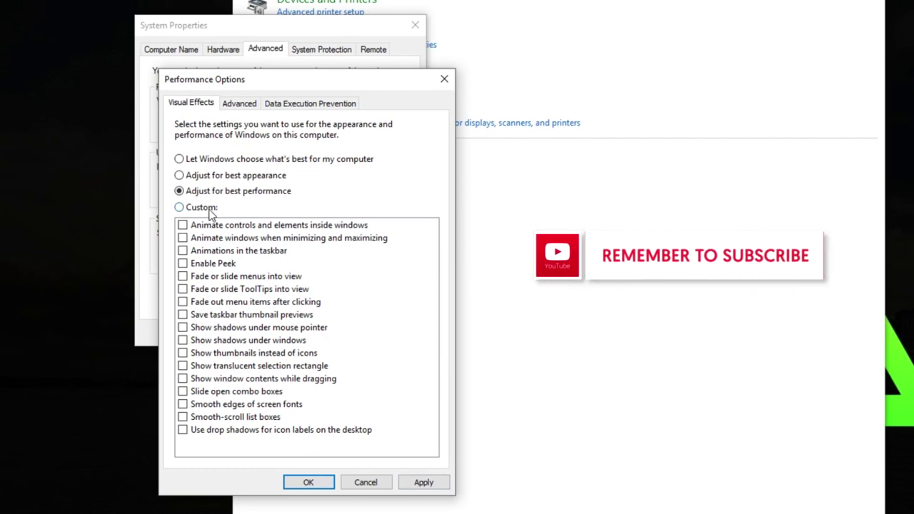
pyautogui.click(365, 483)
pyautogui.click(384, 126)
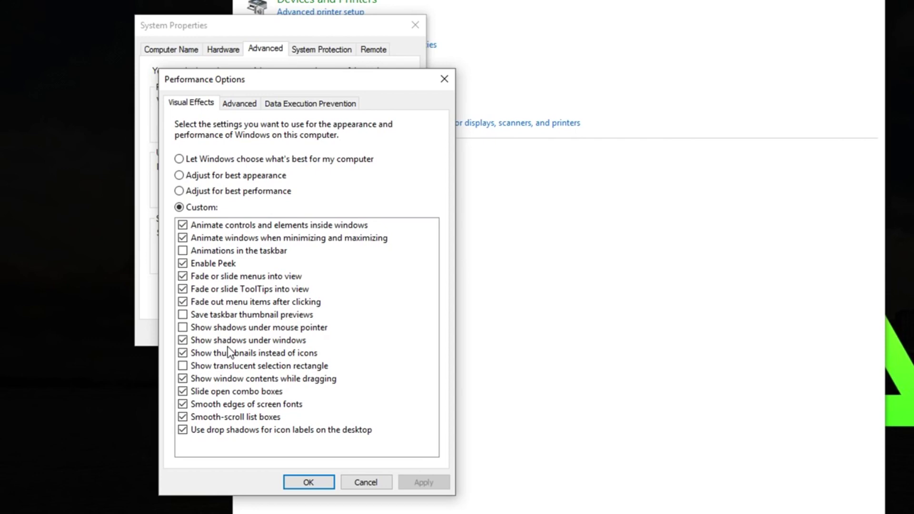
pyautogui.click(246, 189)
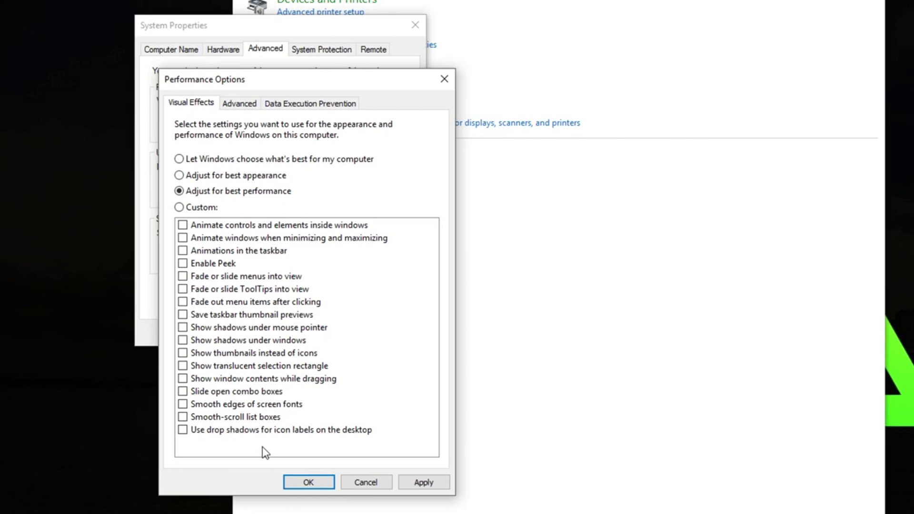
pyautogui.click(350, 483)
pyautogui.click(372, 126)
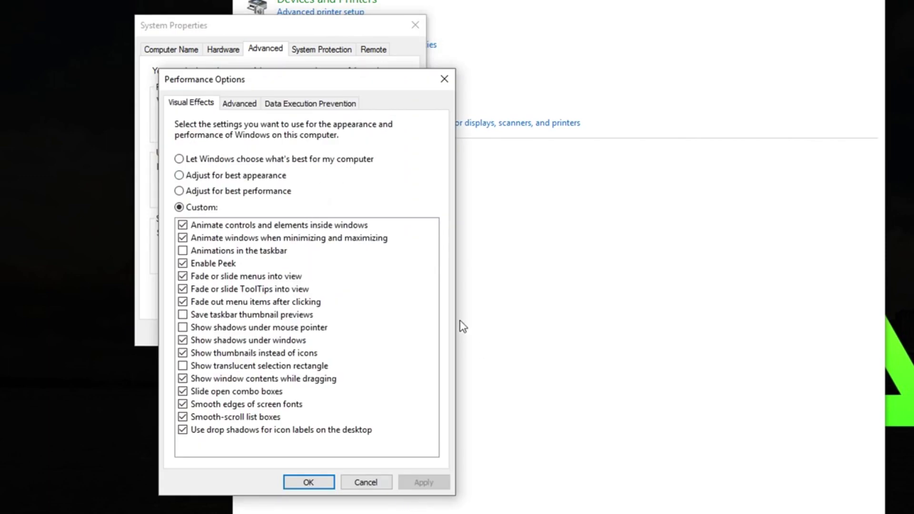
# - Try the best appearance, best performance and Custom visual effects options, and close Performance Options without applying any change
pyautogui.click(238, 176)
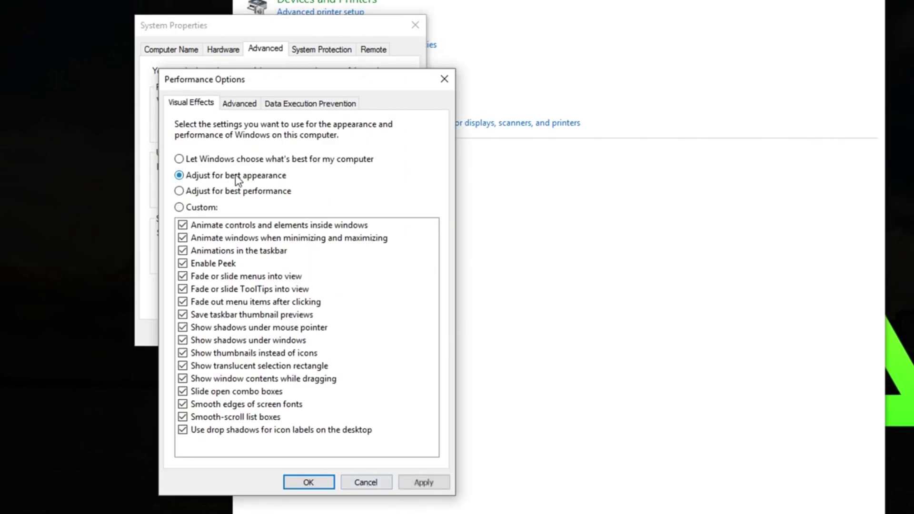
pyautogui.click(269, 192)
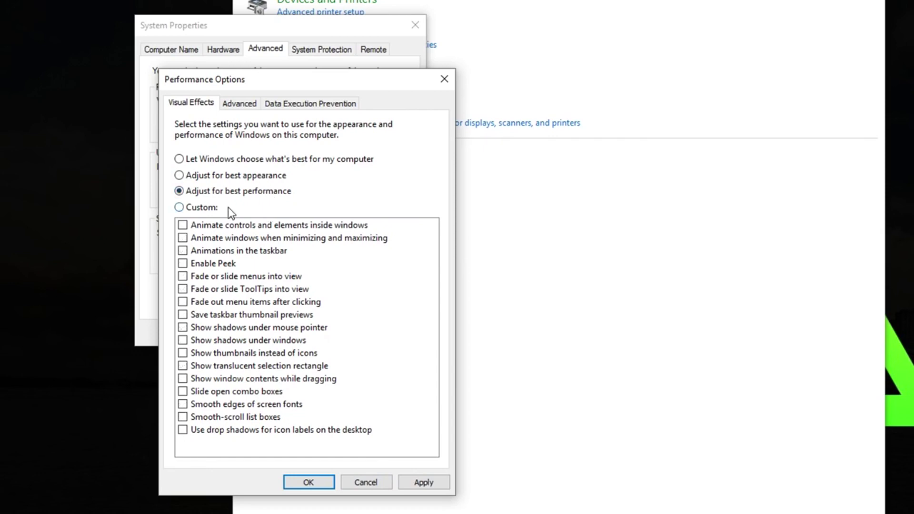
pyautogui.click(210, 208)
pyautogui.click(220, 177)
pyautogui.click(213, 208)
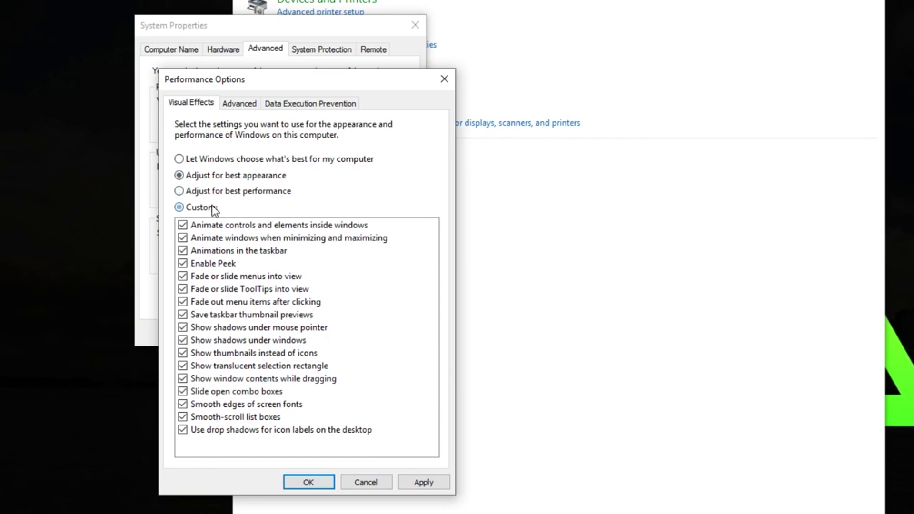
pyautogui.click(366, 482)
pyautogui.click(381, 127)
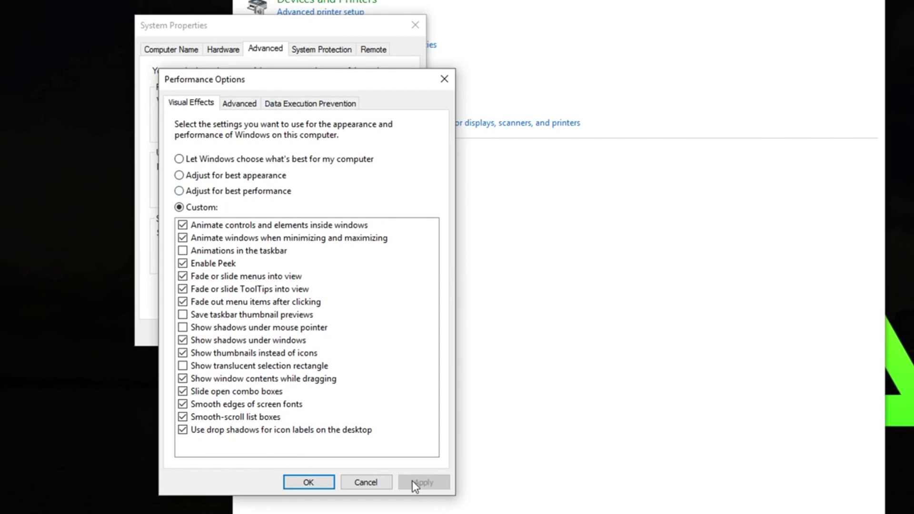
pyautogui.click(367, 482)
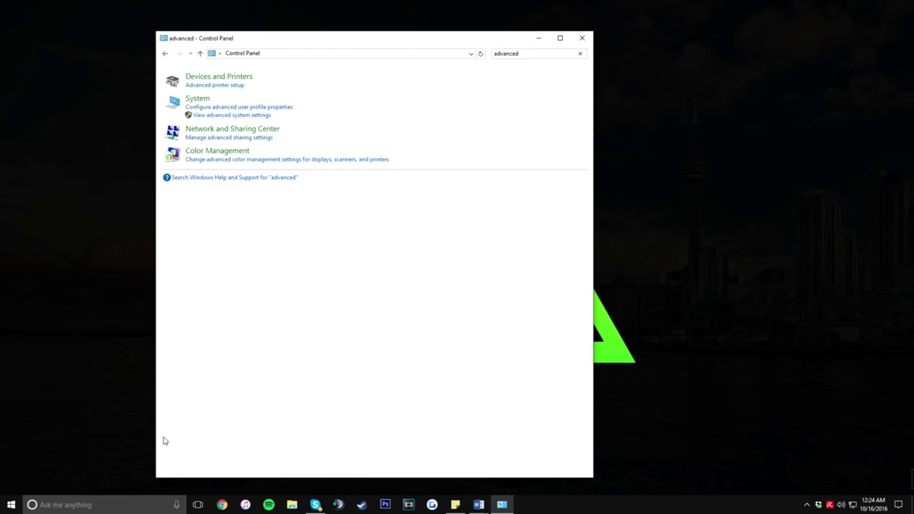
# - Open the temporary files folder by running %temp% and look through its contents
pyautogui.press('super+r')
pyautogui.moveTo(56, 401); pyautogui.dragTo(273, 250)
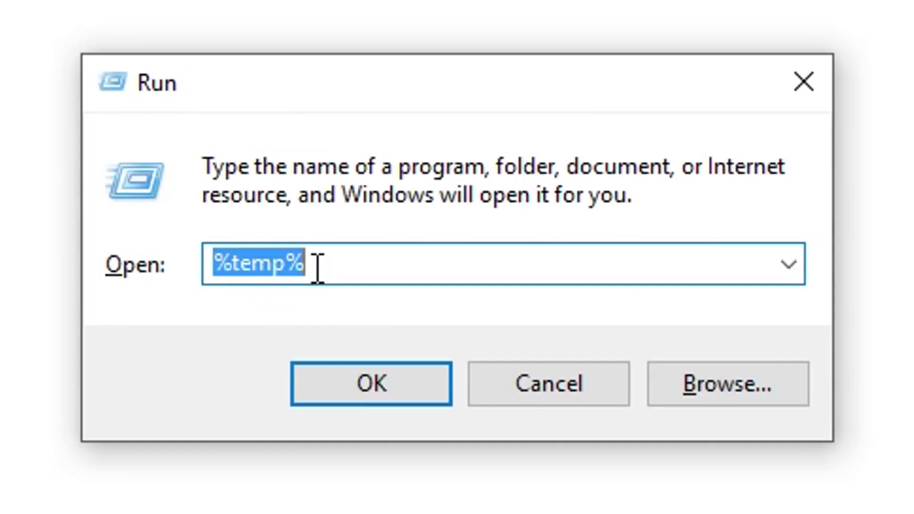
pyautogui.click(414, 387)
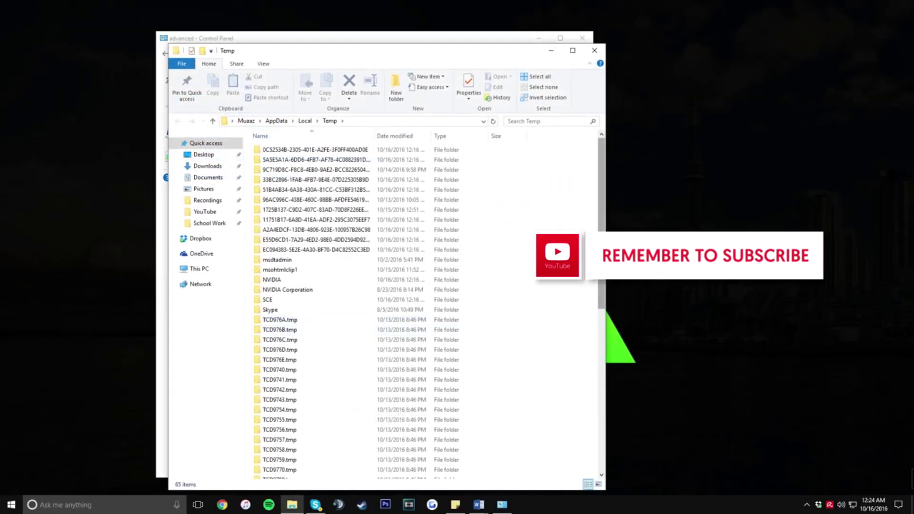
pyautogui.scroll(-10, 585, 408)
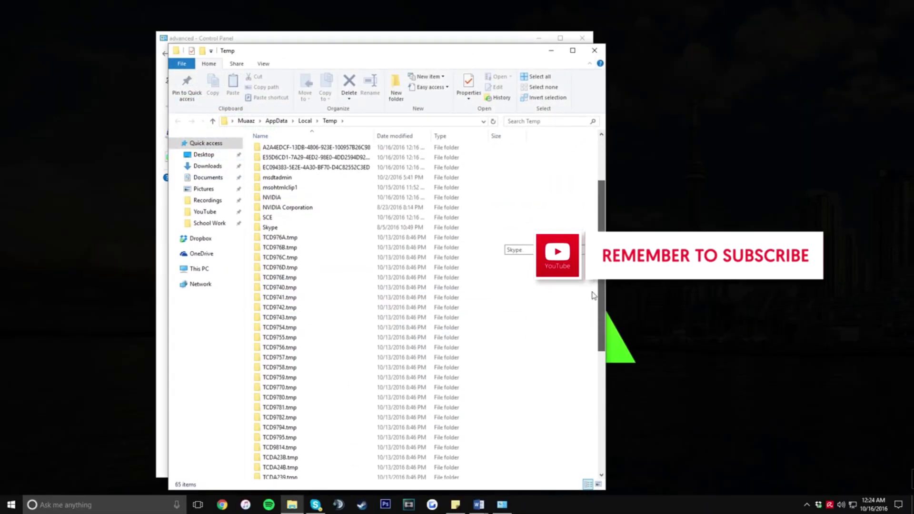
pyautogui.scroll(-1, 585, 408)
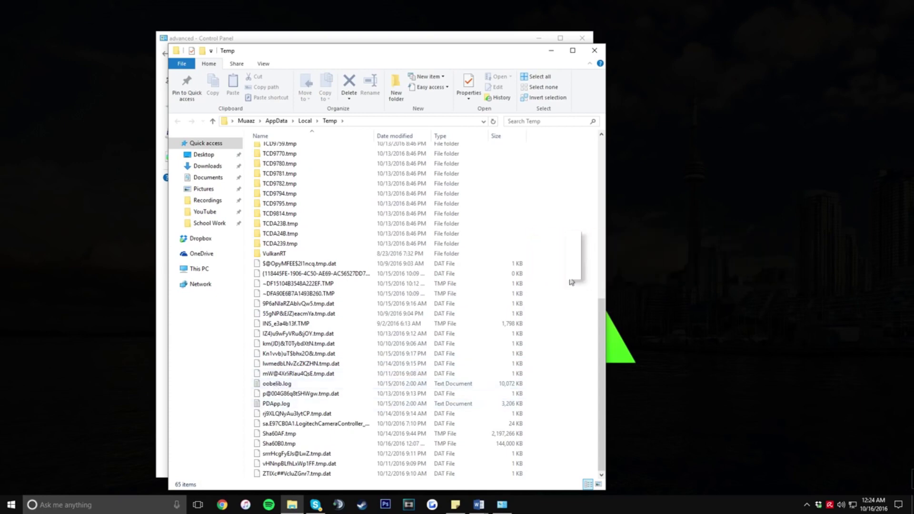
# - Delete everything in the Temp folder, granting administrator permission for all current items, skip all items in use and clear the selection
pyautogui.hotkey('ctrl', 'a')
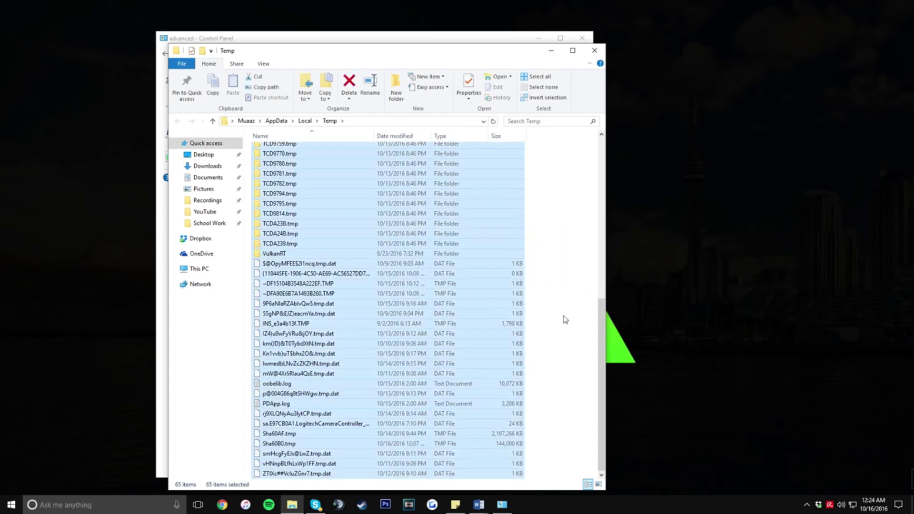
pyautogui.press('Delete')
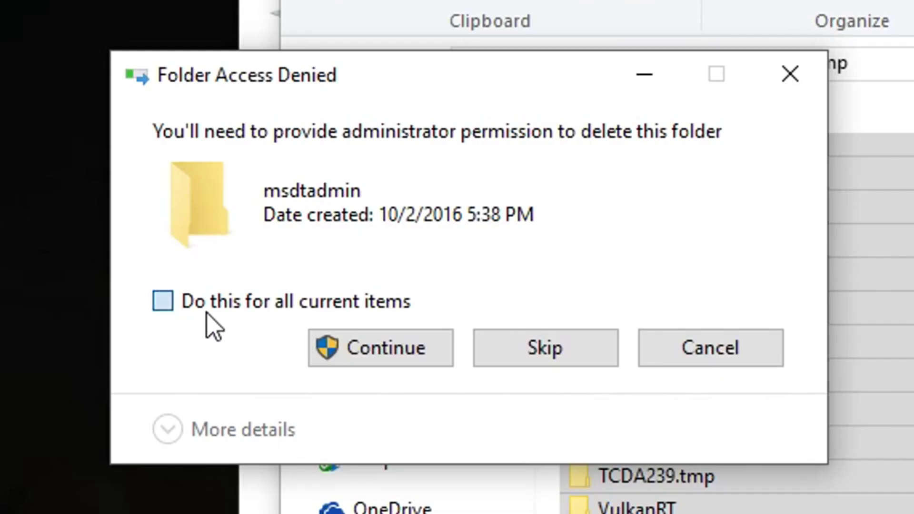
pyautogui.click(207, 312)
pyautogui.click(437, 359)
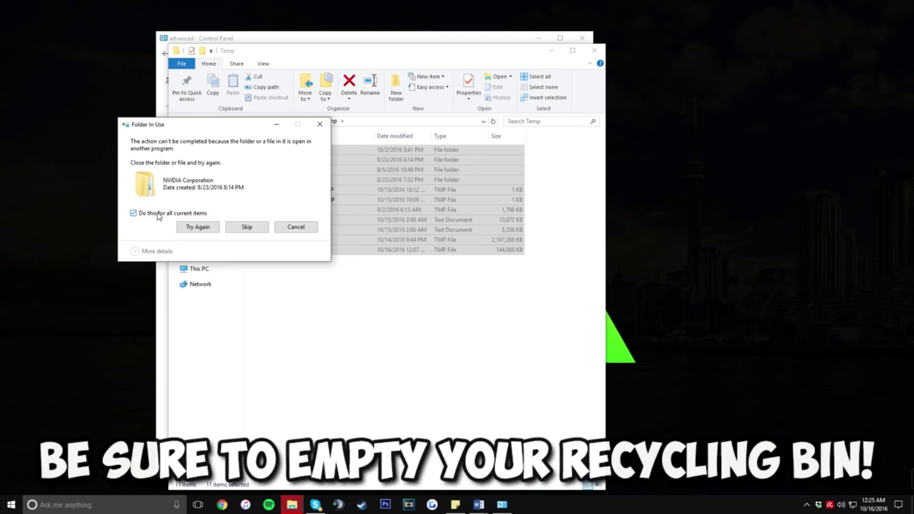
pyautogui.click(247, 227)
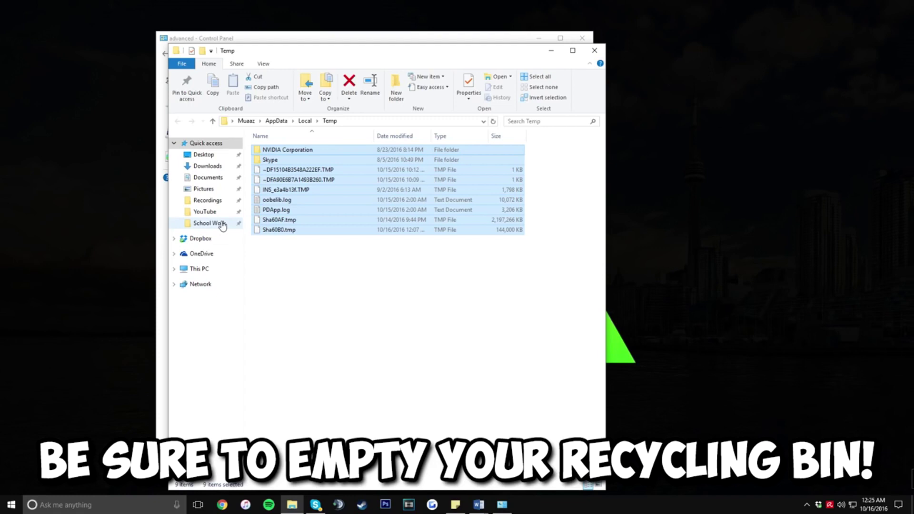
pyautogui.moveTo(456, 291); pyautogui.dragTo(320, 274)
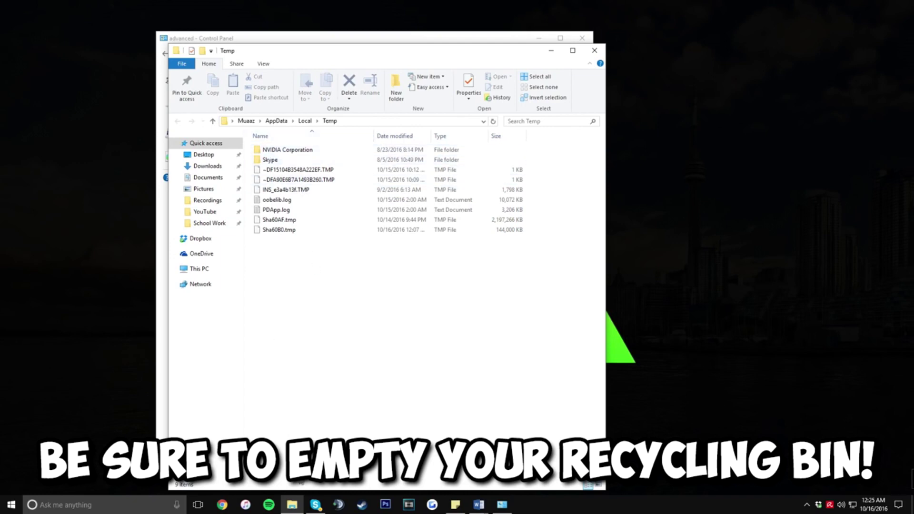
pyautogui.moveTo(339, 319)
pyautogui.mouseDown()
pyautogui.moveTo(253, 145)
pyautogui.moveTo(326, 317)
pyautogui.mouseUp()
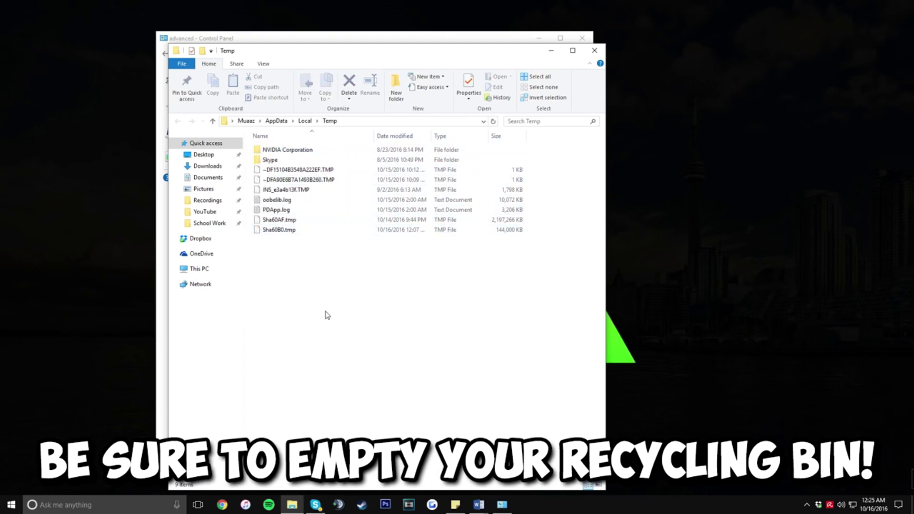